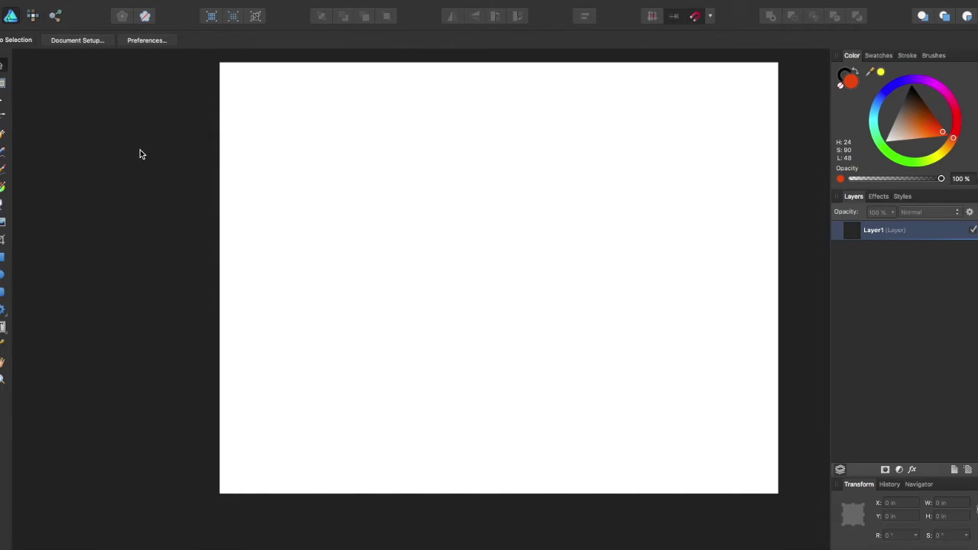
# - Draw a large circle top-left, an oval right of centre, a flat oval below and a tall thin oval
pyautogui.click(3, 274)
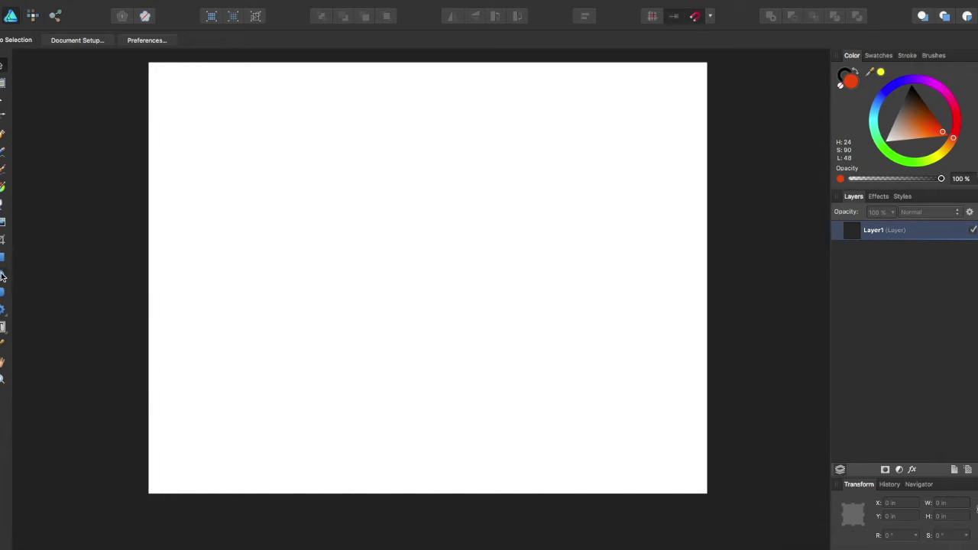
pyautogui.moveTo(192, 146); pyautogui.dragTo(324, 272)
pyautogui.moveTo(428, 227); pyautogui.dragTo(521, 350)
pyautogui.moveTo(349, 409); pyautogui.dragTo(227, 420)
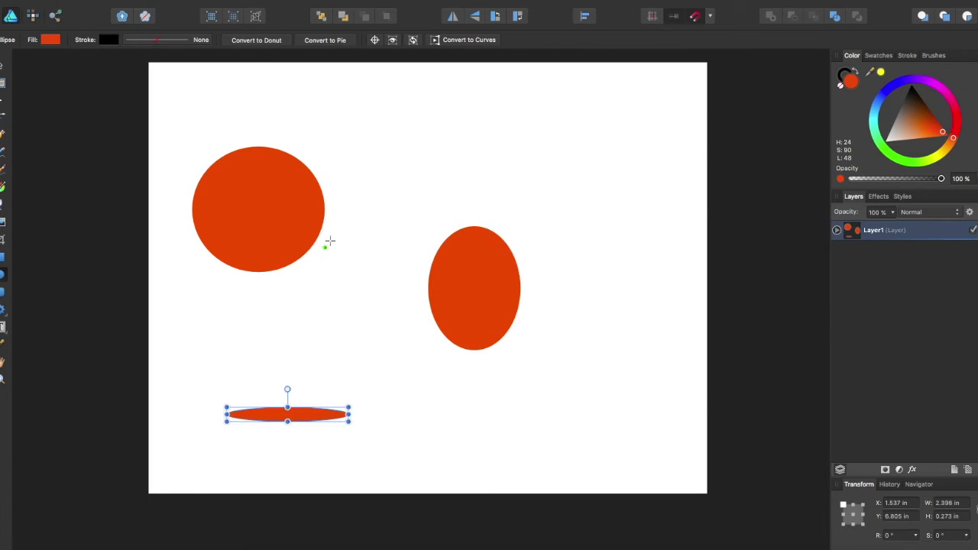
pyautogui.moveTo(340, 234); pyautogui.dragTo(369, 366)
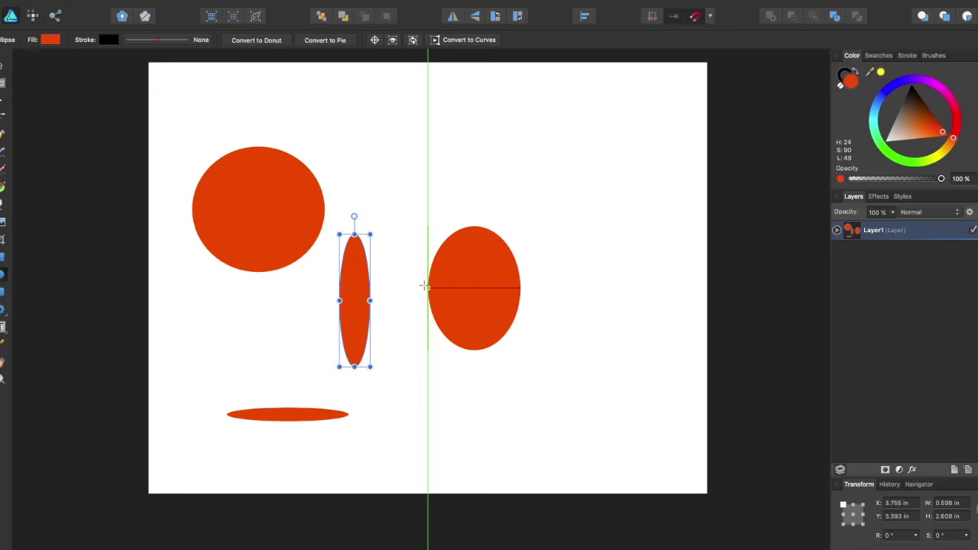
# - Set the thin oval to 50%, the right oval to 70% and the large circle to 26% opacity
pyautogui.press('5')
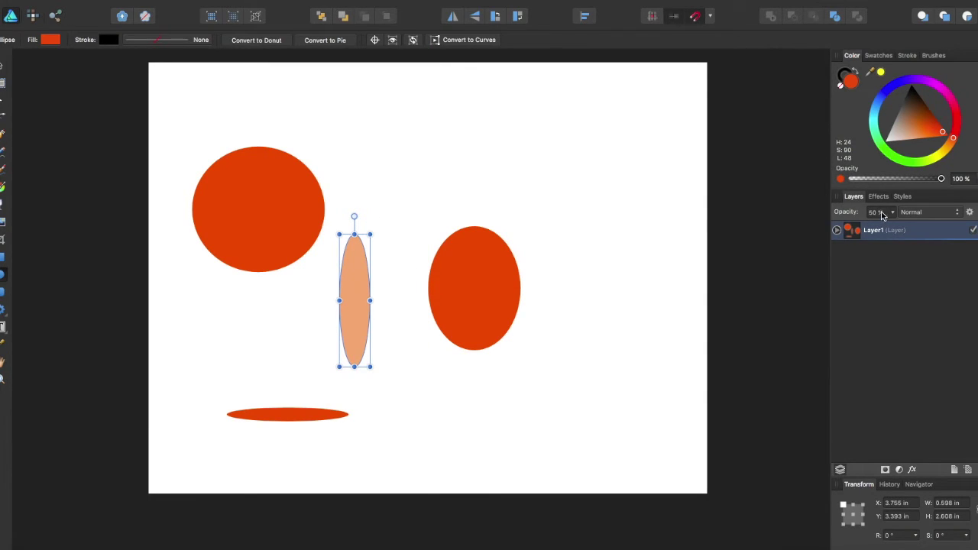
pyautogui.click(483, 279)
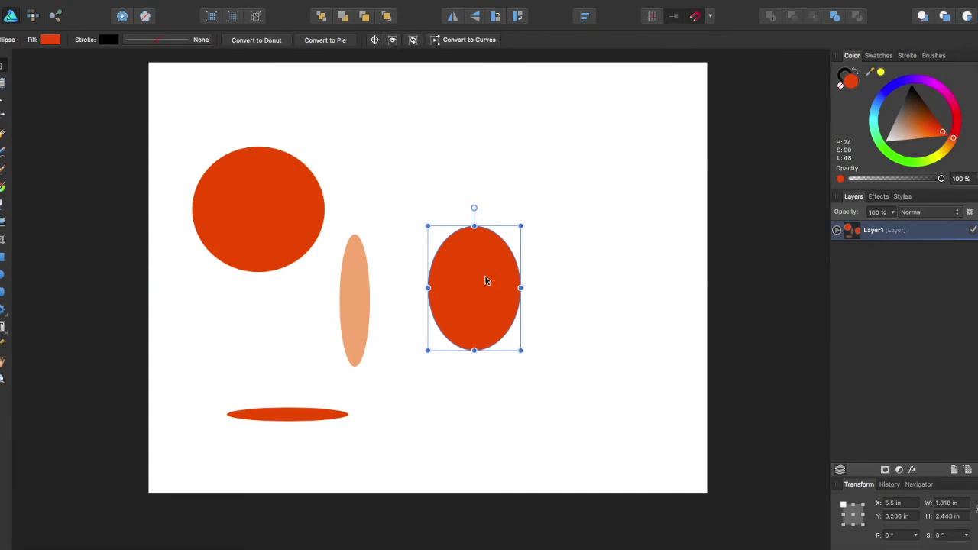
pyautogui.press('7')
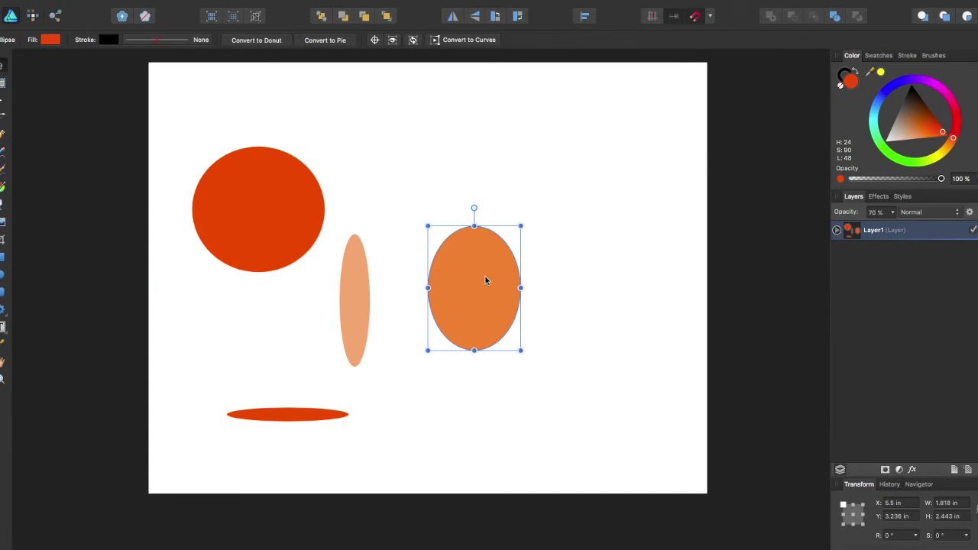
pyautogui.click(250, 207)
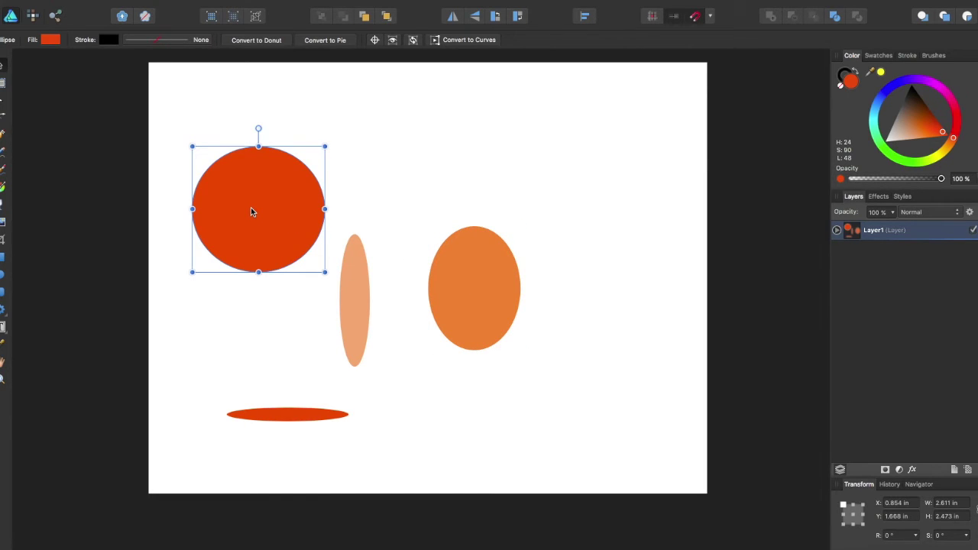
pyautogui.press('2')
pyautogui.press('6')
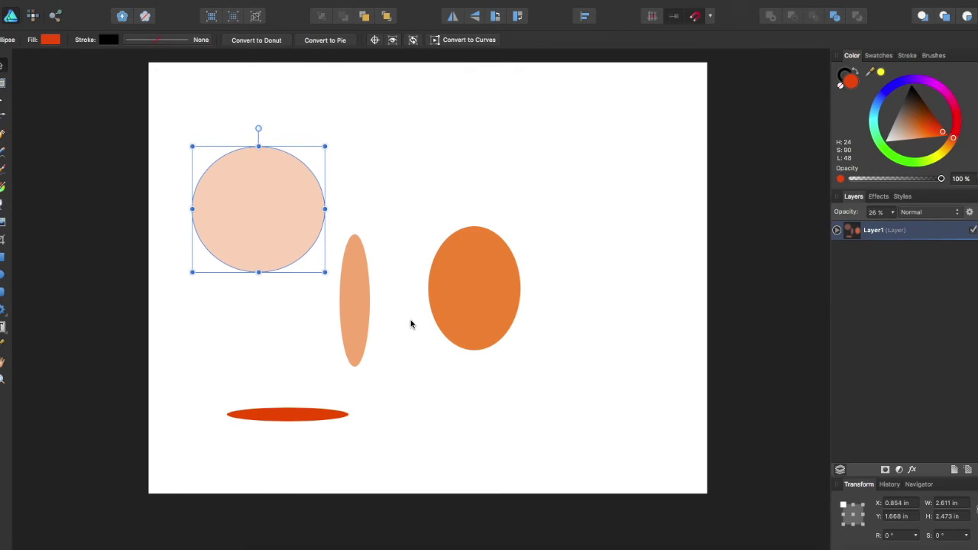
pyautogui.click(565, 311)
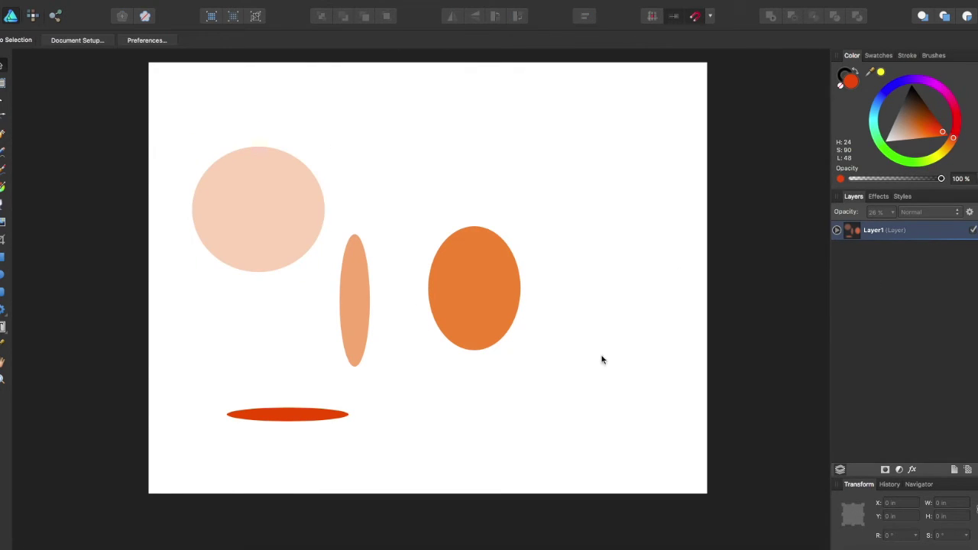
pyautogui.click(3, 274)
# - Draw three small ellipses in a row along the lower right of the page
pyautogui.moveTo(457, 377); pyautogui.dragTo(512, 441)
pyautogui.moveTo(556, 383); pyautogui.dragTo(606, 462)
pyautogui.moveTo(624, 377); pyautogui.dragTo(678, 442)
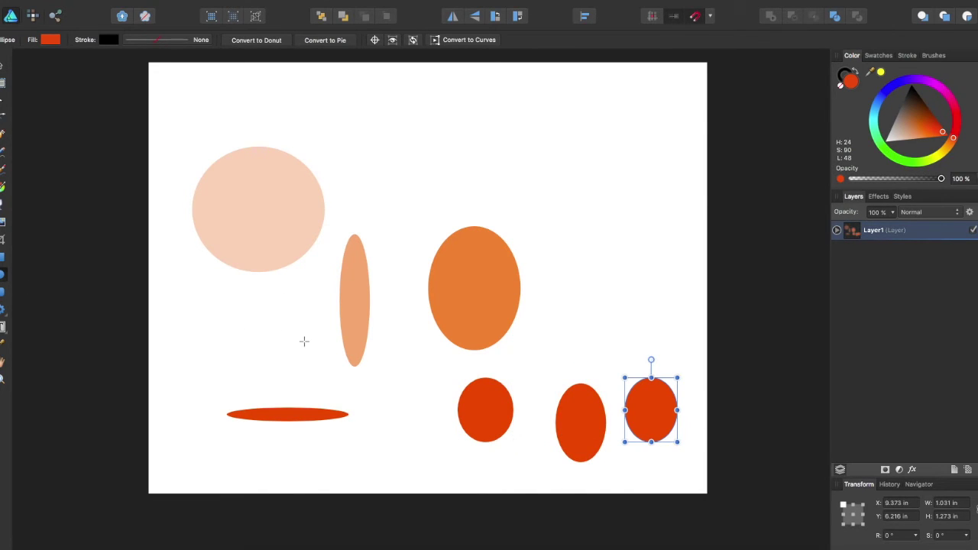
# - Select the three small ellipses together and fade them to 40% opacity
pyautogui.press('v')
pyautogui.moveTo(427, 367); pyautogui.dragTo(693, 472)
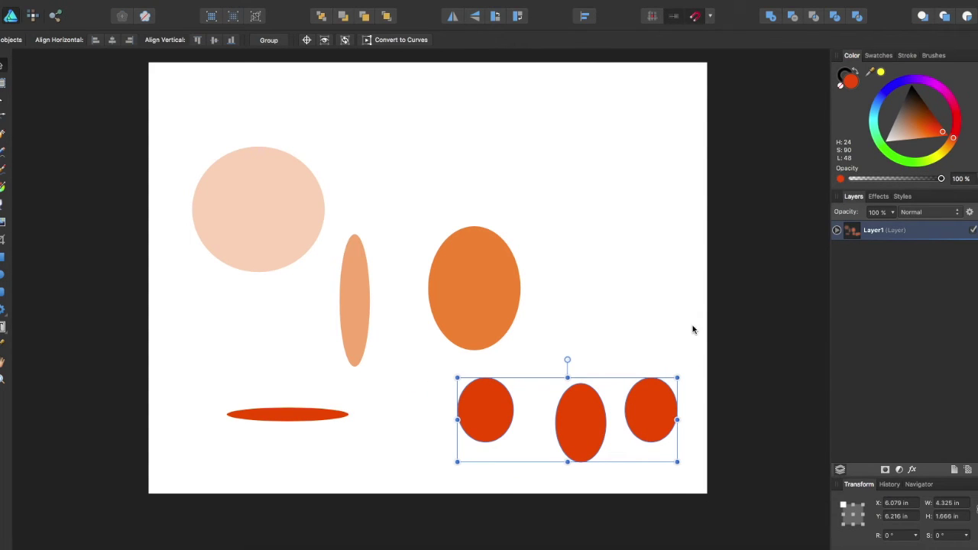
pyautogui.press('4')
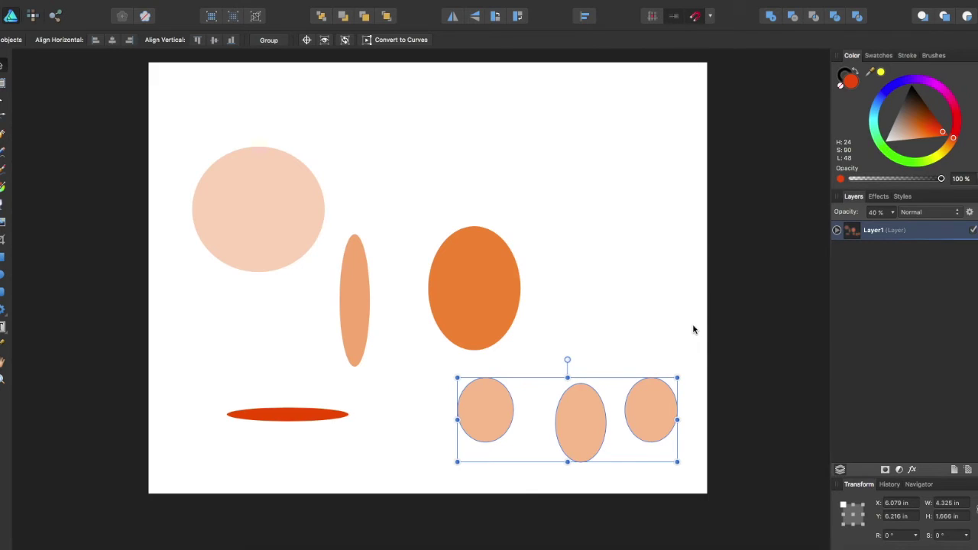
pyautogui.click(616, 307)
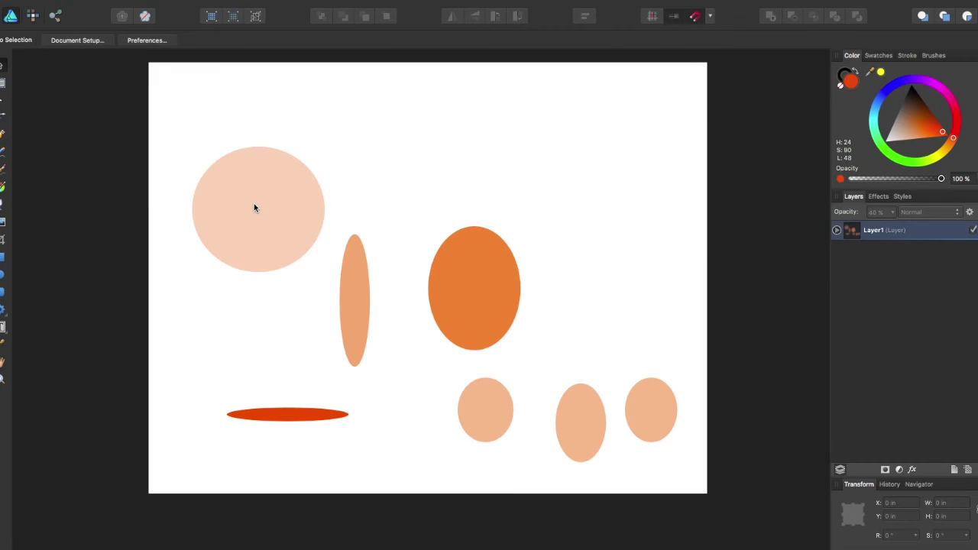
# - In Pixel Persona, paint wavy brush strokes at 10% and 60% opacity, then set the brush to 100%
pyautogui.click(33, 16)
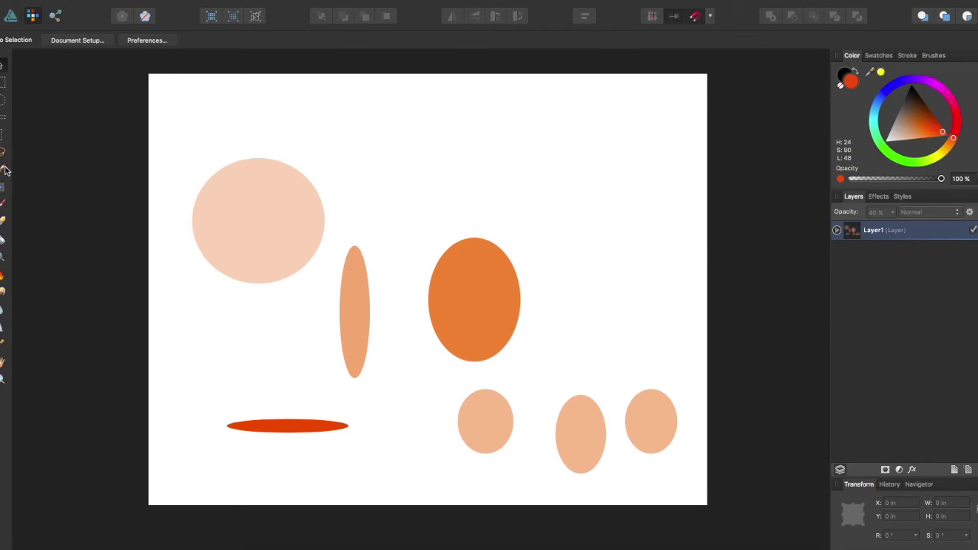
pyautogui.click(3, 205)
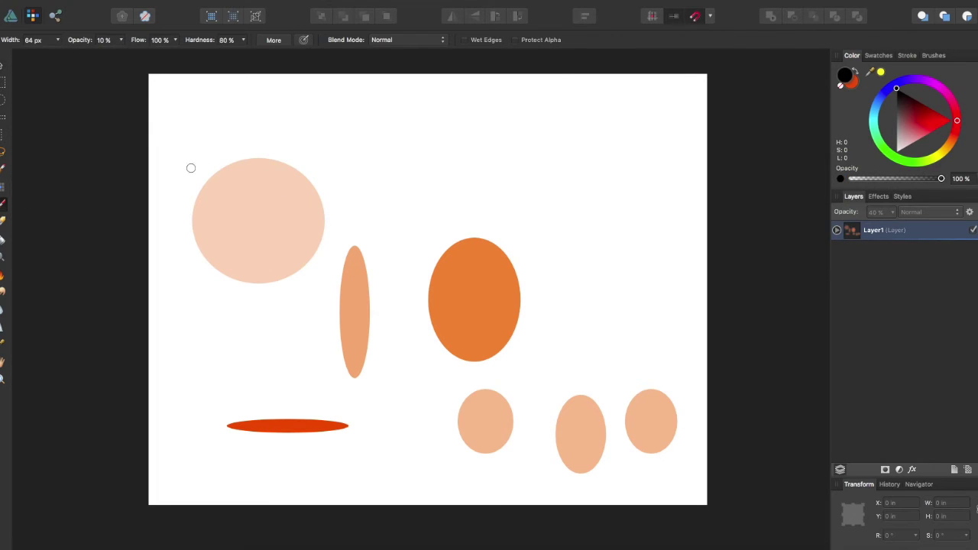
pyautogui.moveTo(191, 169)
pyautogui.mouseDown()
pyautogui.moveTo(202, 132)
pyautogui.moveTo(234, 128)
pyautogui.moveTo(265, 145)
pyautogui.moveTo(320, 100)
pyautogui.moveTo(420, 153)
pyautogui.moveTo(455, 119)
pyautogui.moveTo(498, 137)
pyautogui.moveTo(563, 136)
pyautogui.mouseUp()
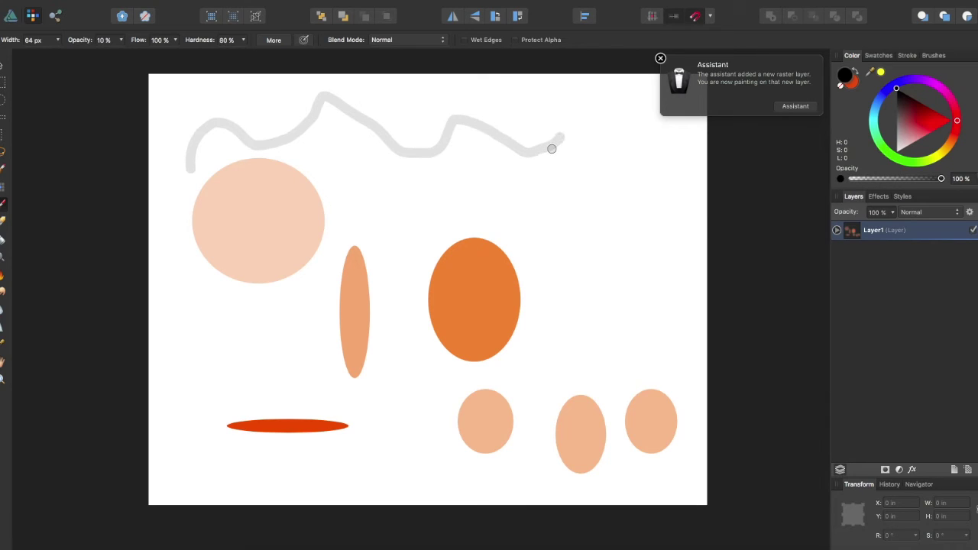
pyautogui.press('6')
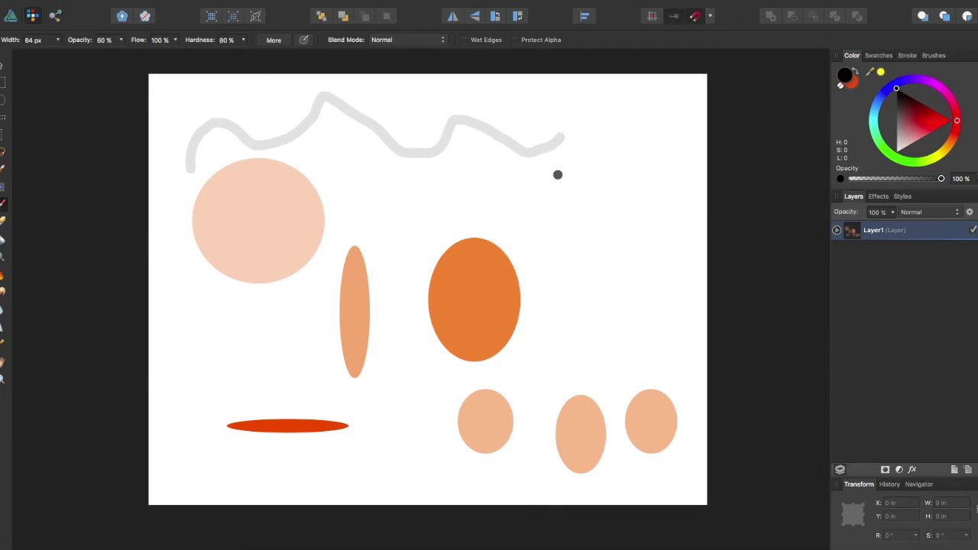
pyautogui.moveTo(558, 174)
pyautogui.mouseDown()
pyautogui.moveTo(526, 183)
pyautogui.moveTo(480, 156)
pyautogui.moveTo(445, 174)
pyautogui.moveTo(389, 181)
pyautogui.moveTo(352, 157)
pyautogui.moveTo(281, 182)
pyautogui.moveTo(216, 183)
pyautogui.moveTo(347, 224)
pyautogui.moveTo(575, 215)
pyautogui.mouseUp()
pyautogui.press('0')
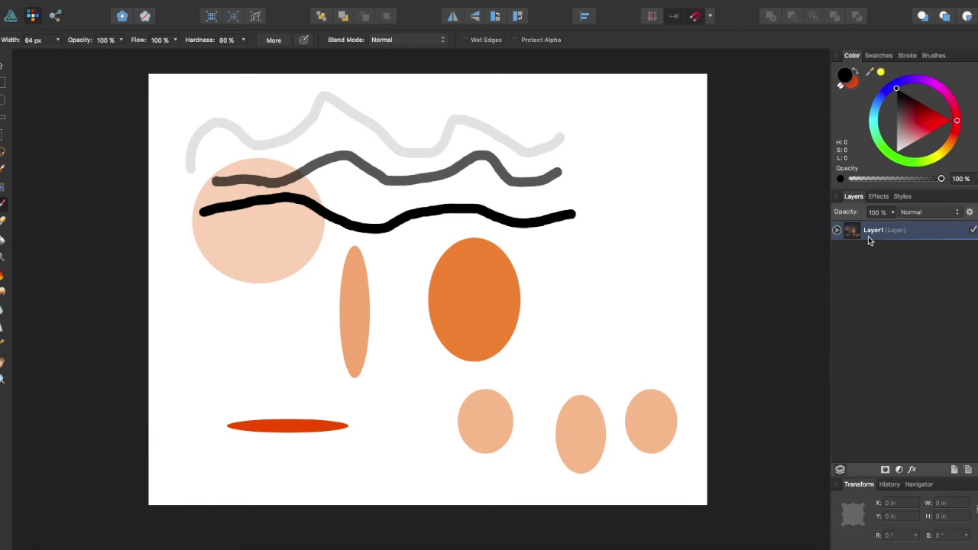
# - Move the Pixel layer below the ellipses inside Layer1
pyautogui.click(837, 230)
pyautogui.moveTo(888, 252); pyautogui.dragTo(873, 431)
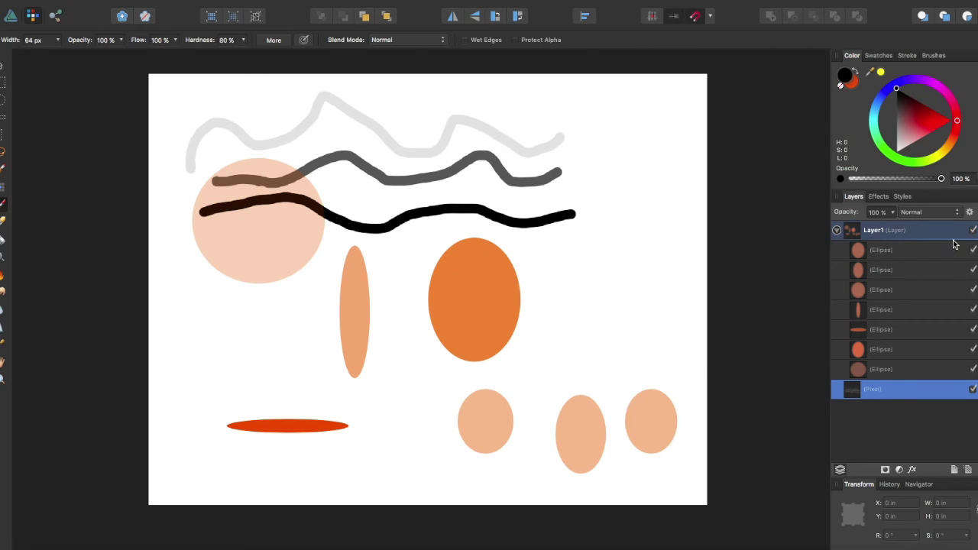
pyautogui.click(838, 230)
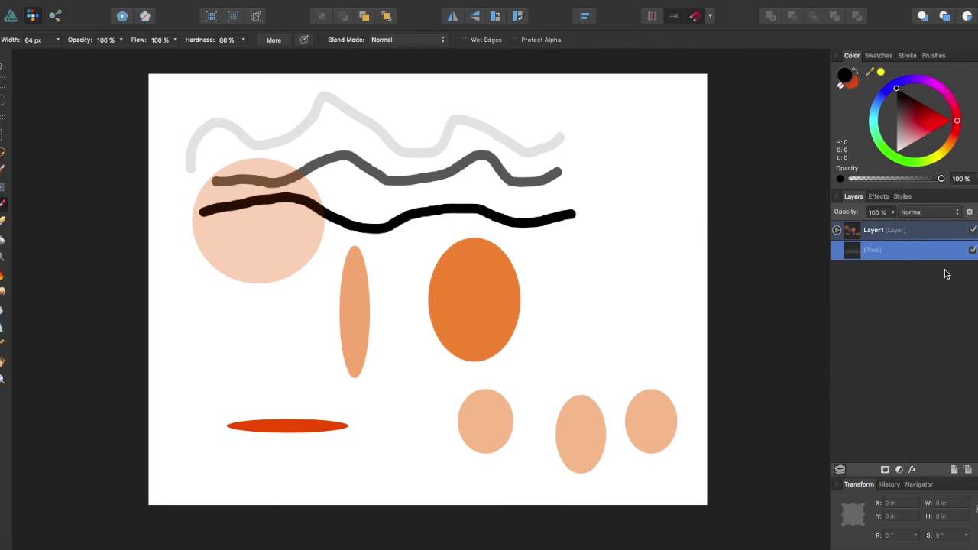
# - Fade the Pixel layer holding the strokes to 40% opacity
pyautogui.click(890, 233)
pyautogui.click(893, 257)
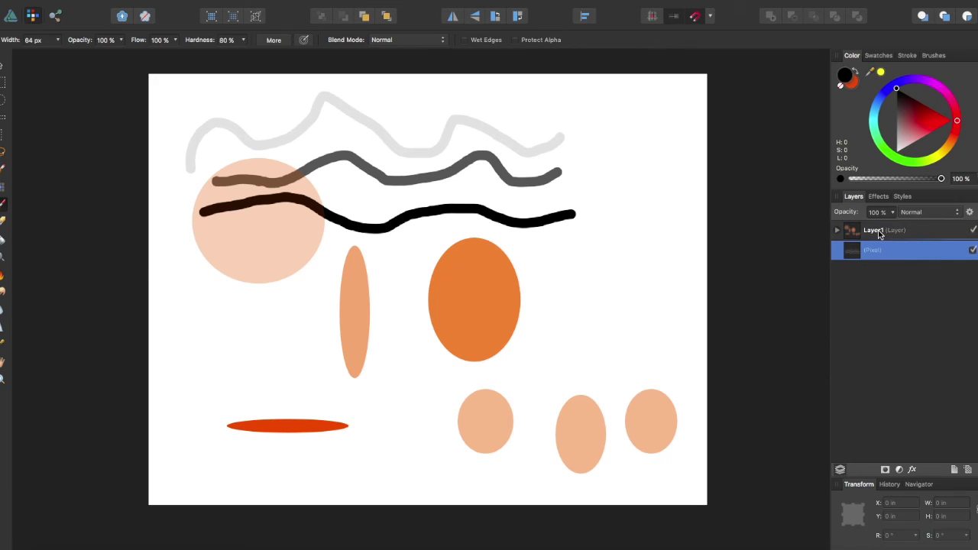
pyautogui.press('4')
pyautogui.click(3, 70)
pyautogui.press('4')
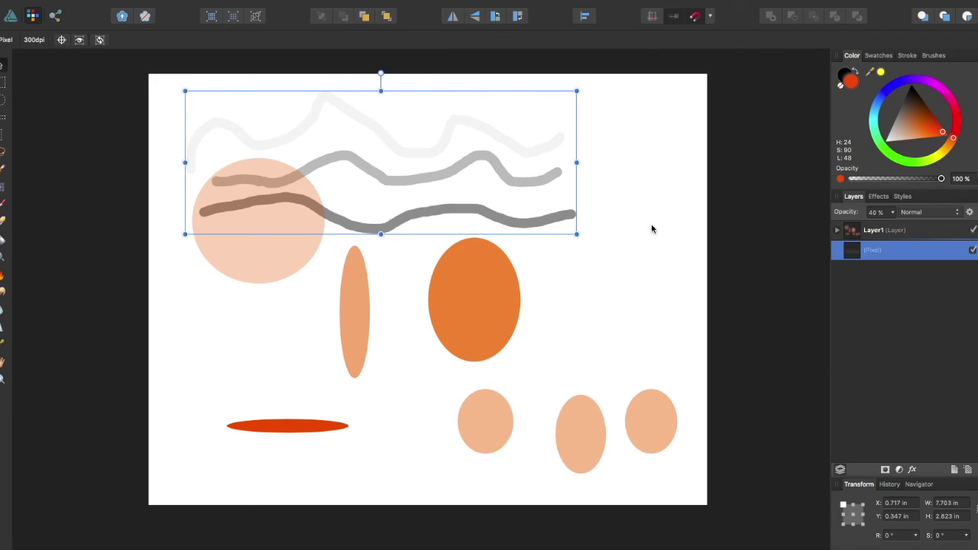
# - Set the wavy-stroke Pixel layer back to 100% opacity
pyautogui.press('0')
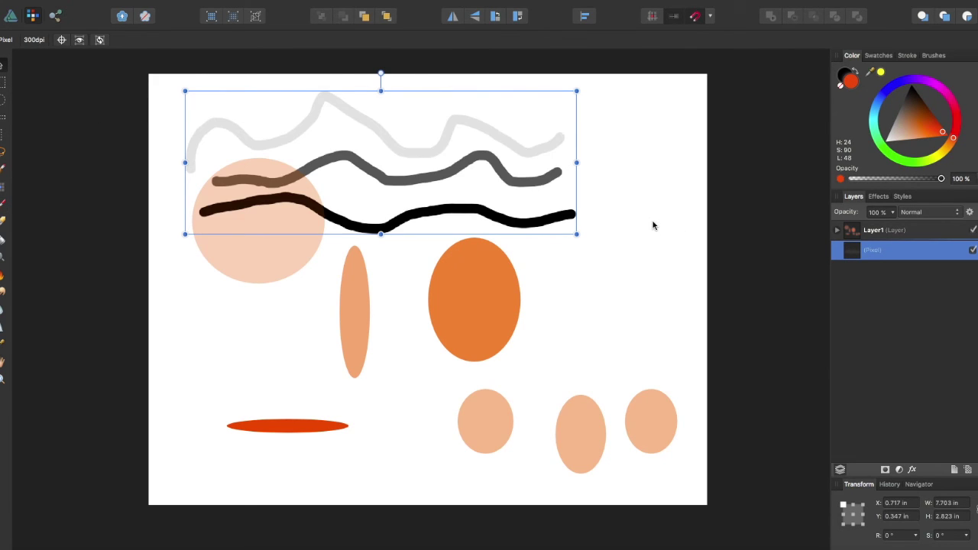
pyautogui.click(891, 212)
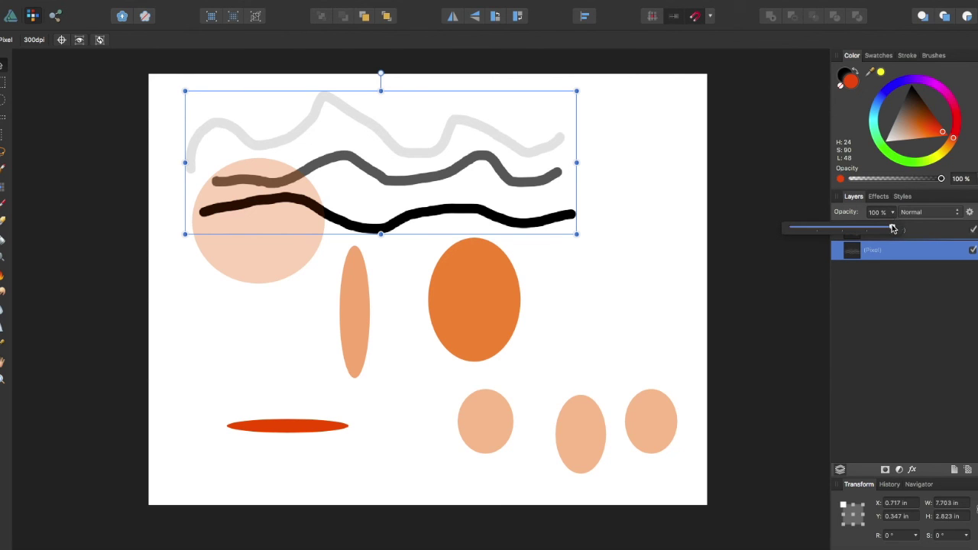
pyautogui.moveTo(893, 228)
pyautogui.mouseDown()
pyautogui.moveTo(833, 229)
pyautogui.moveTo(900, 231)
pyautogui.mouseUp()
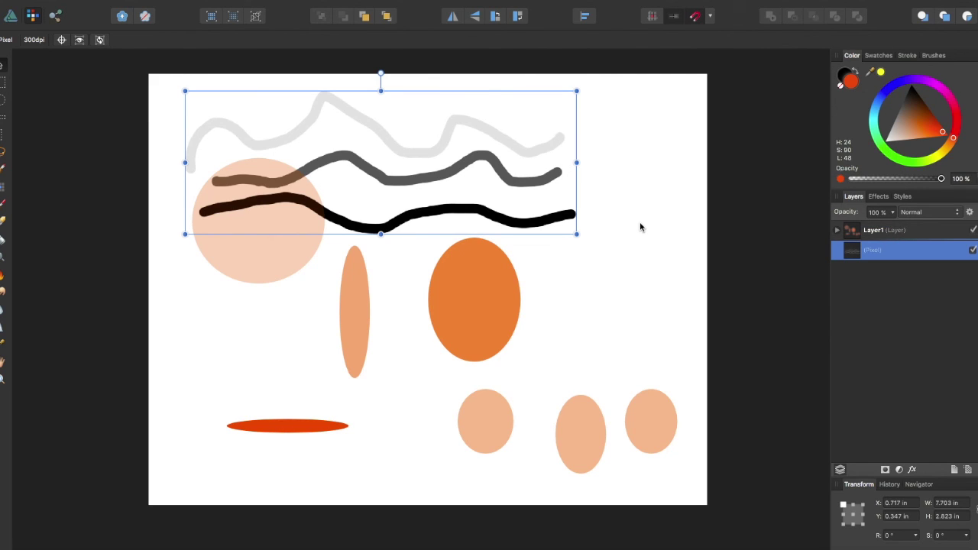
pyautogui.press('3')
pyautogui.press('4')
pyautogui.press('0')
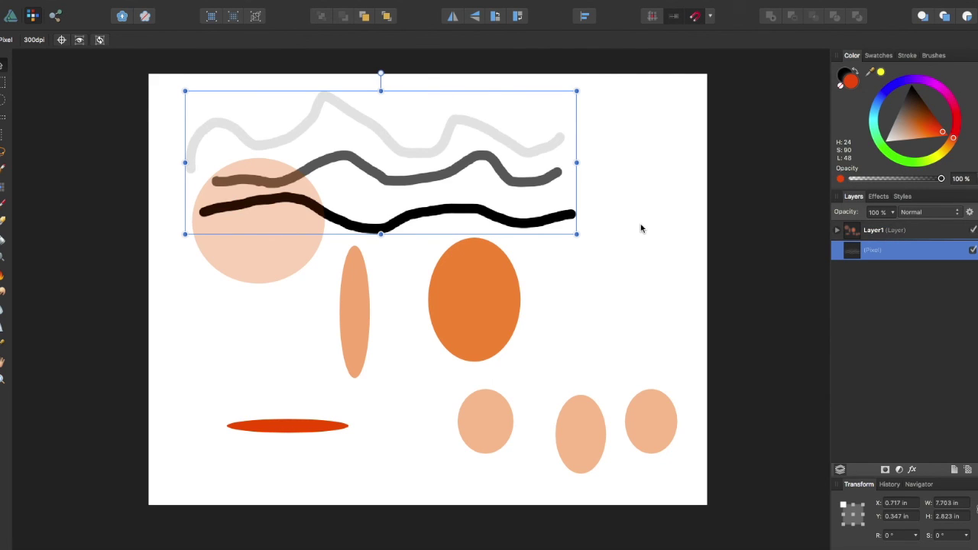